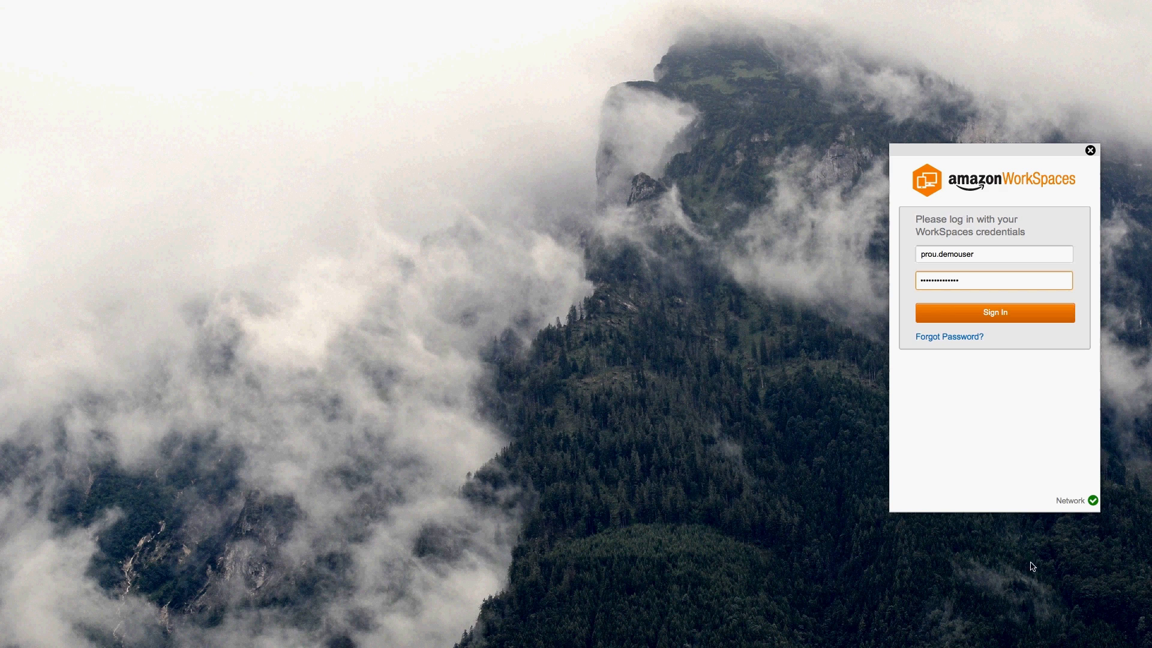
# Submit the sign-in credentials and maximize the WorkSpace window to full screen.
pyautogui.click(998, 314)
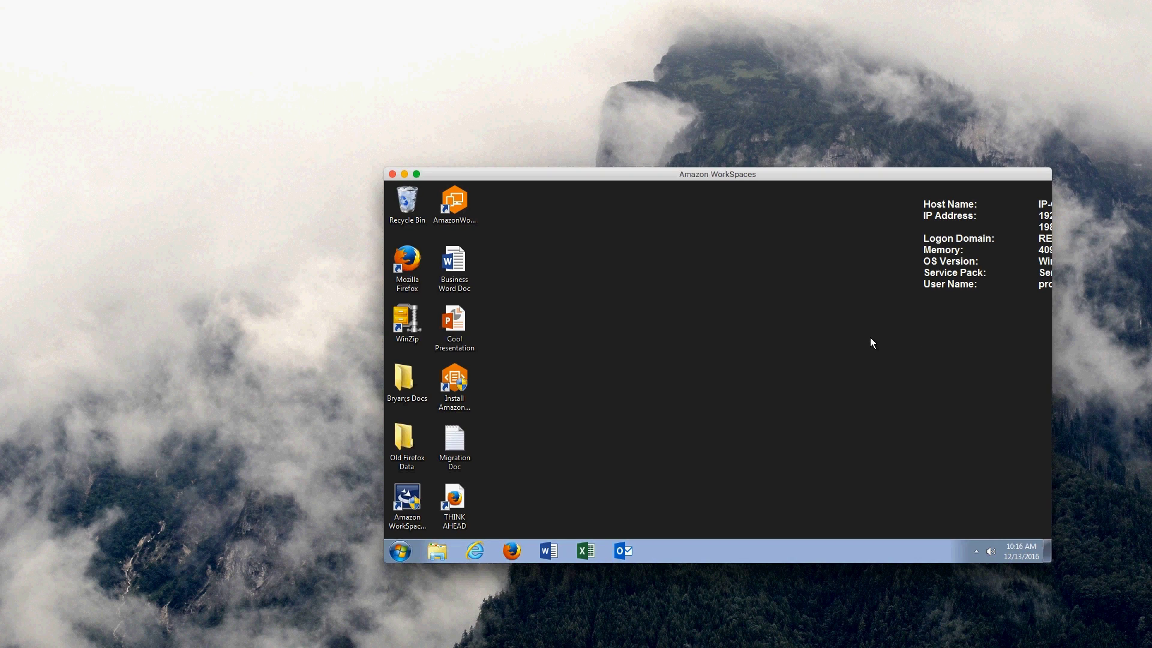
pyautogui.click(417, 175)
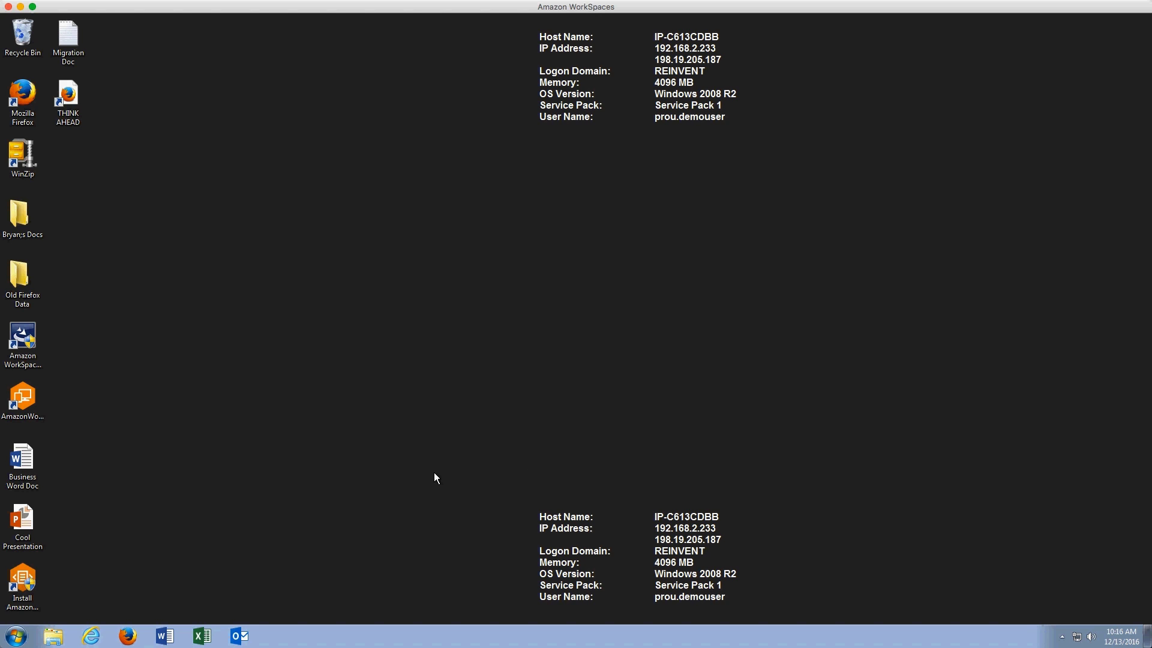
# Create a new PowerPoint presentation on the desktop named 'Amazon WorkSpaces'.
pyautogui.rightClick(196, 353)
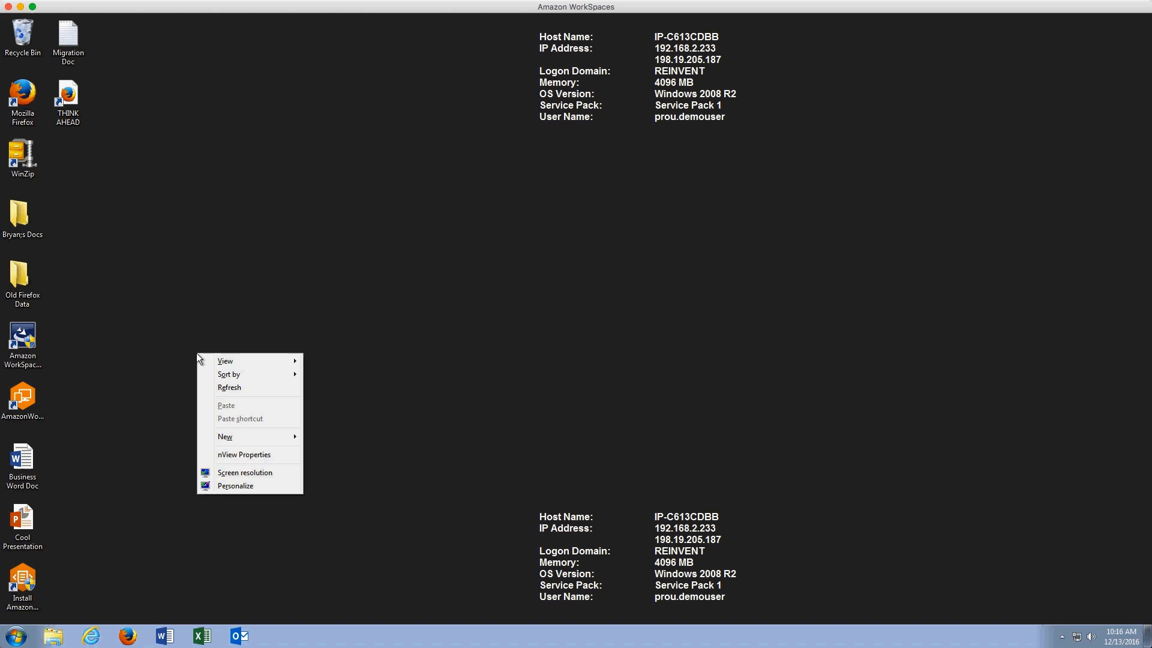
pyautogui.moveTo(254, 442)
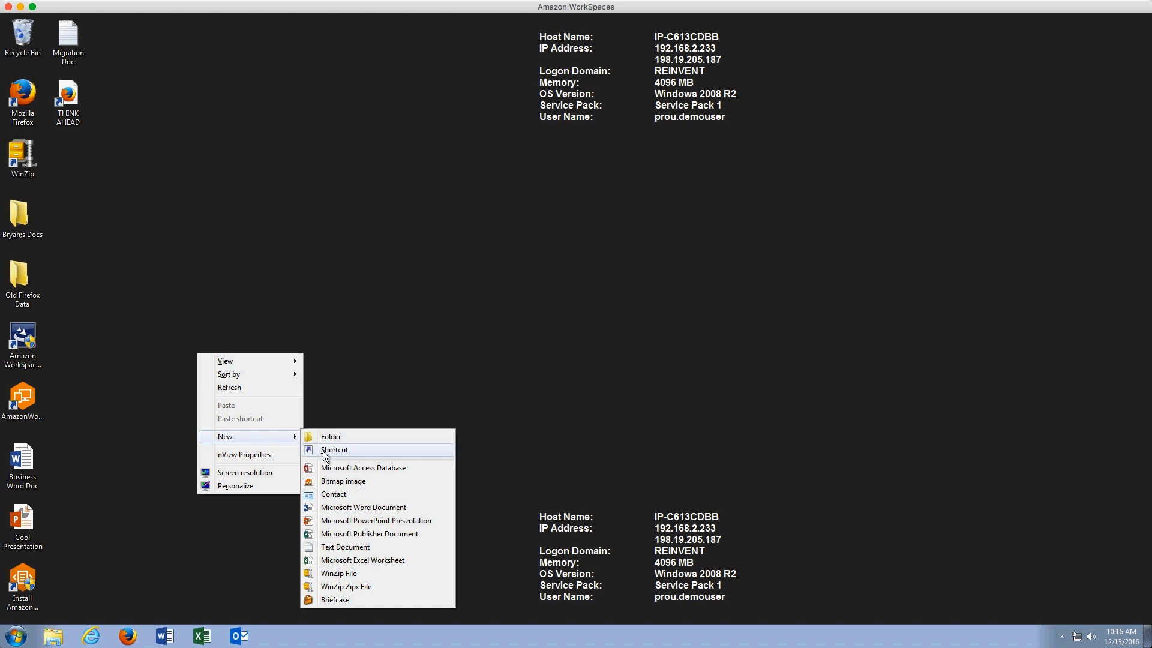
pyautogui.click(336, 520)
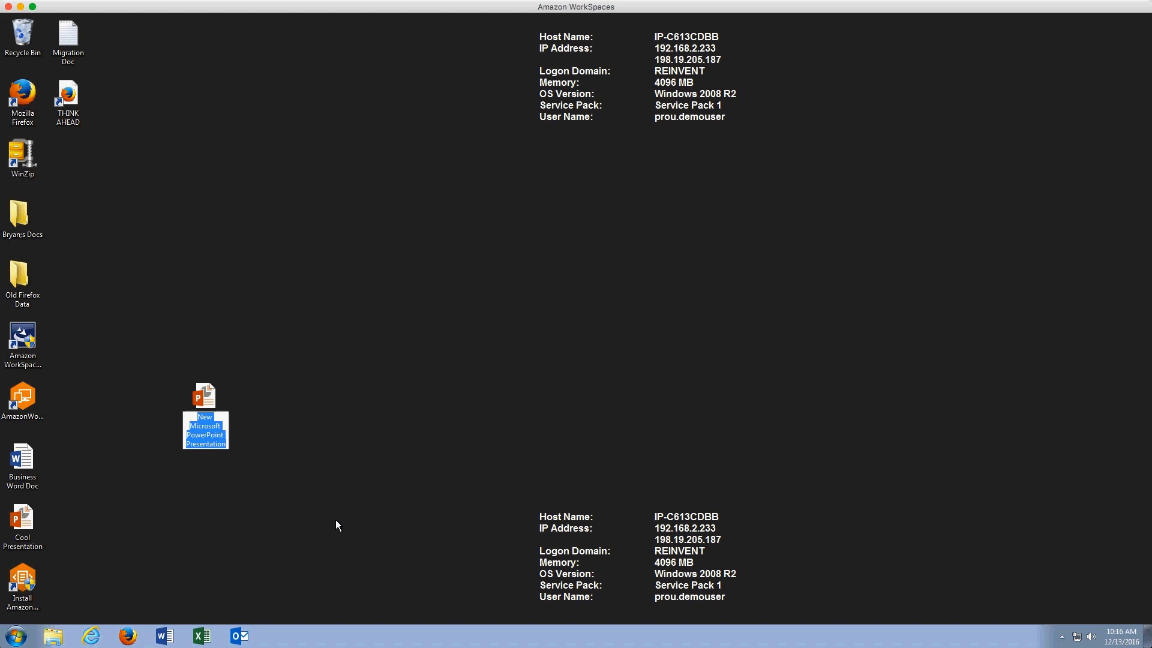
pyautogui.write('Amazon')
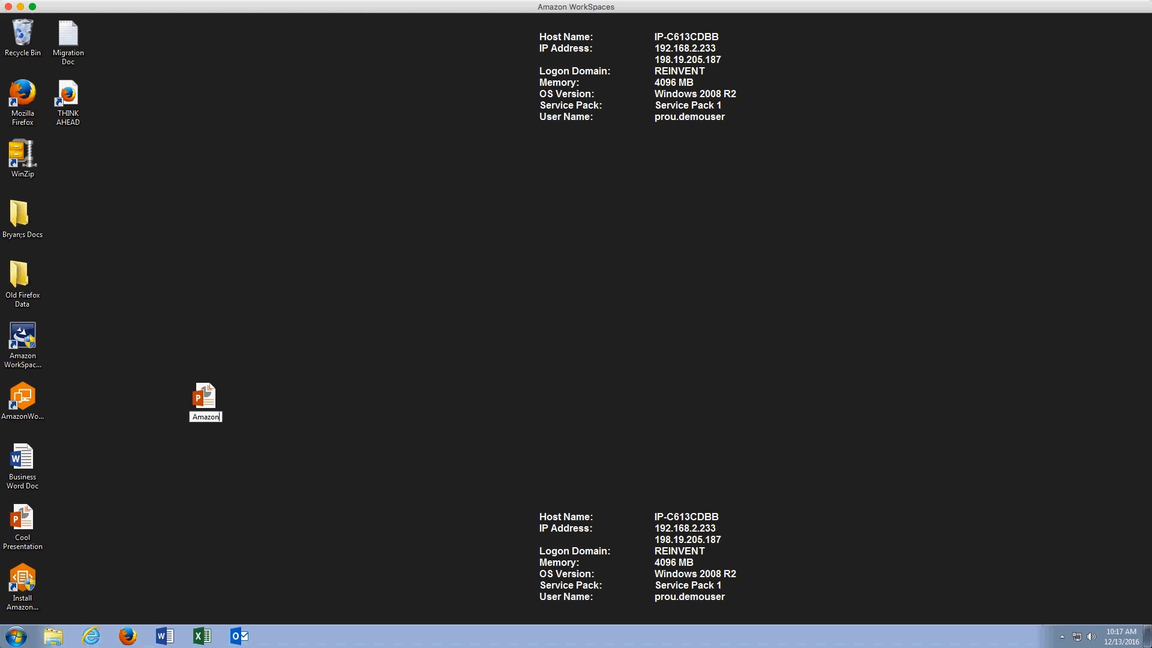
pyautogui.write('W')
pyautogui.press('BackSpace')
pyautogui.write('WorkSpaces')
pyautogui.press('Return')
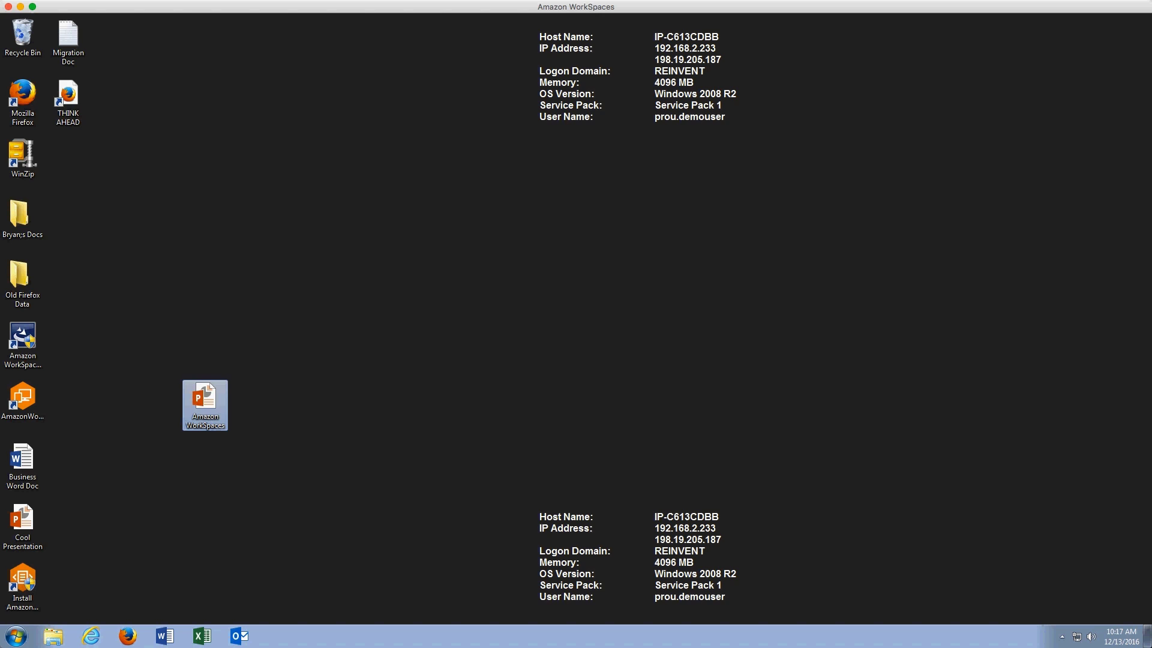
pyautogui.click(146, 503)
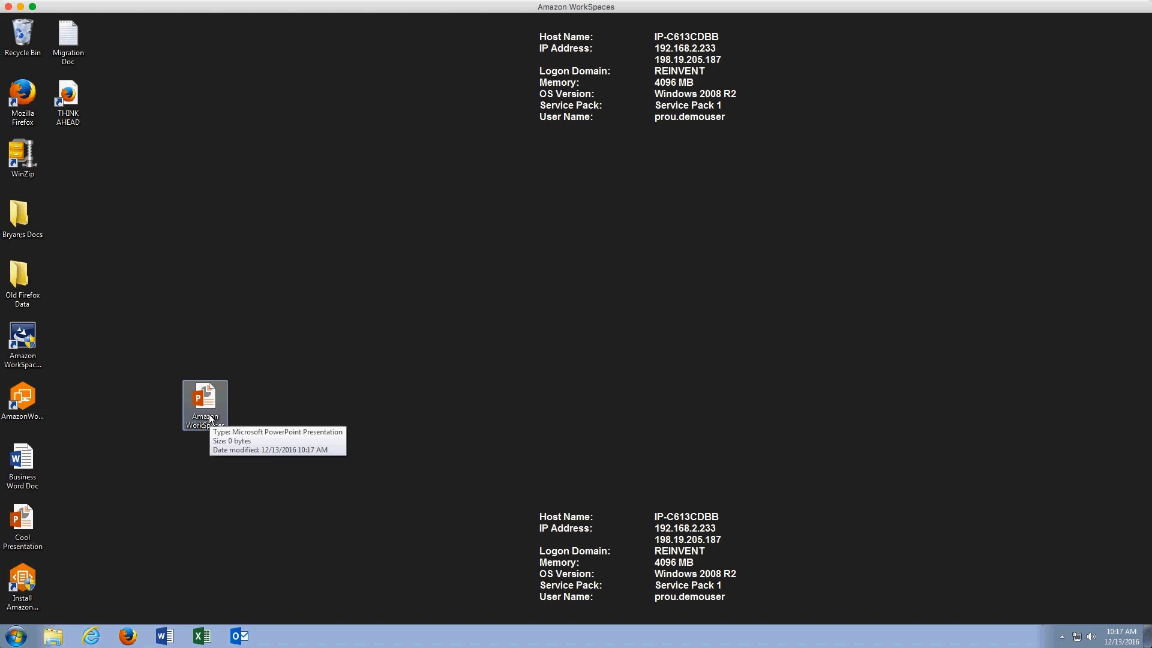
# Launch Firefox, open the AHEAD WorkSpaces bookmark, then open linkedin.com in a new tab.
pyautogui.click(129, 632)
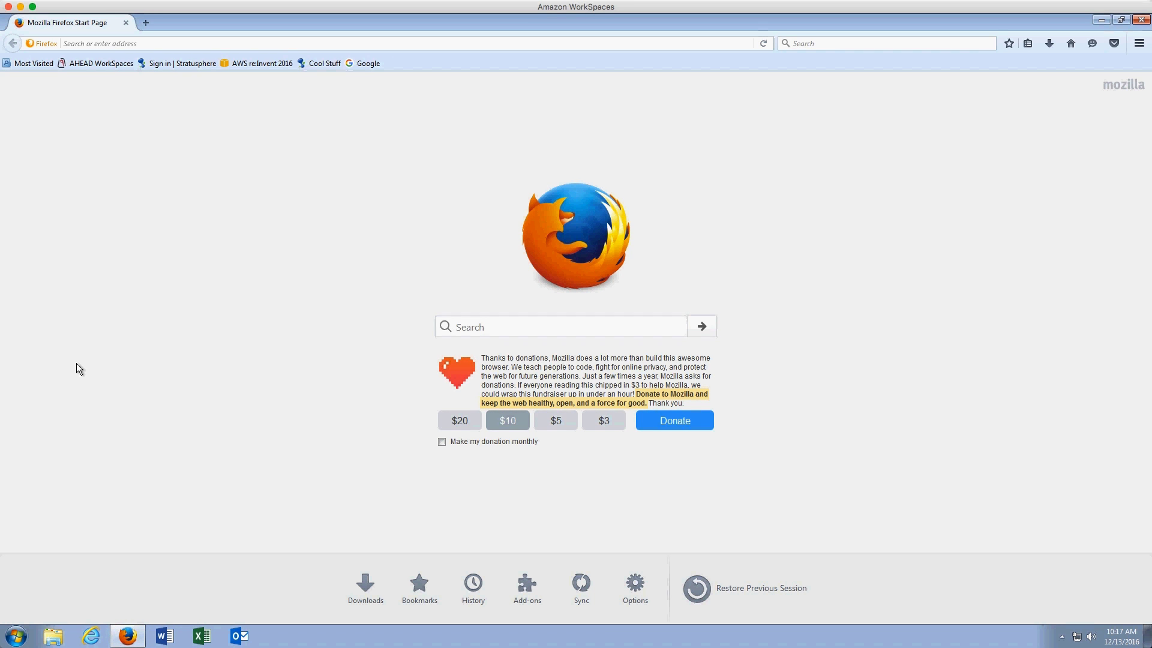
pyautogui.click(89, 63)
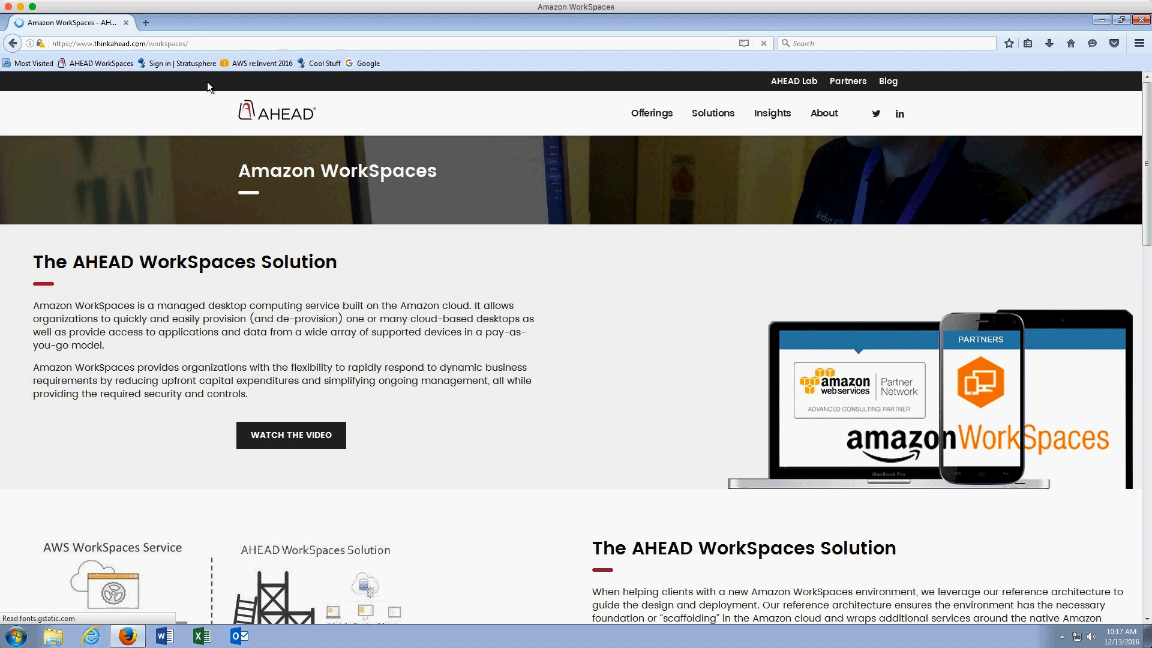
pyautogui.click(145, 22)
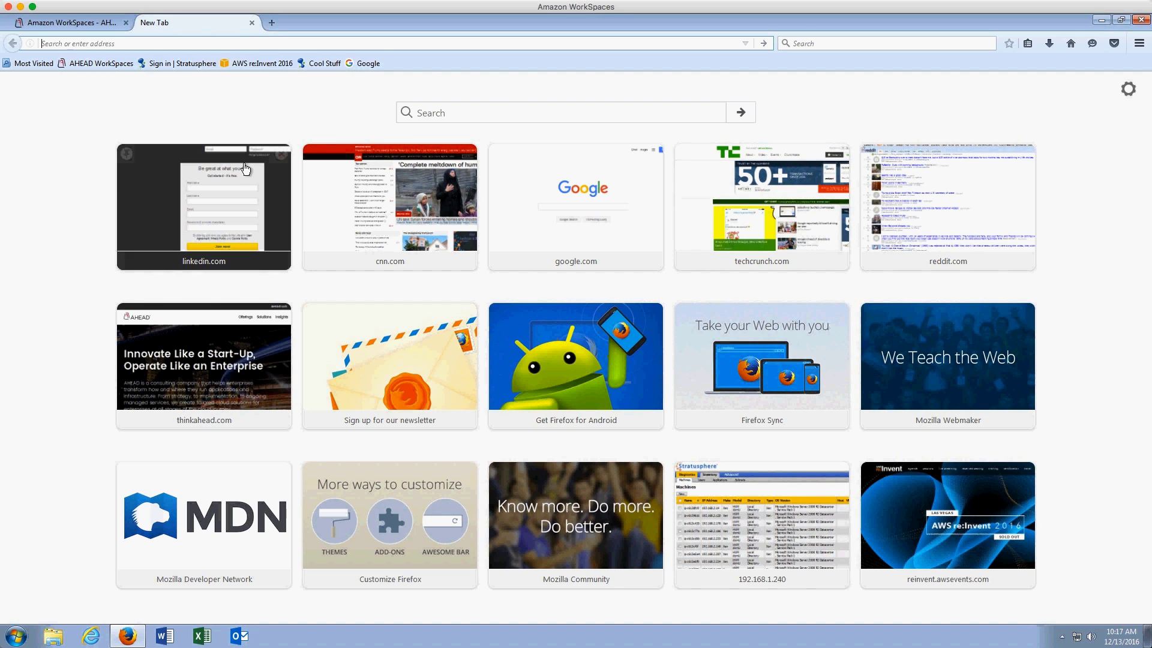
pyautogui.click(232, 184)
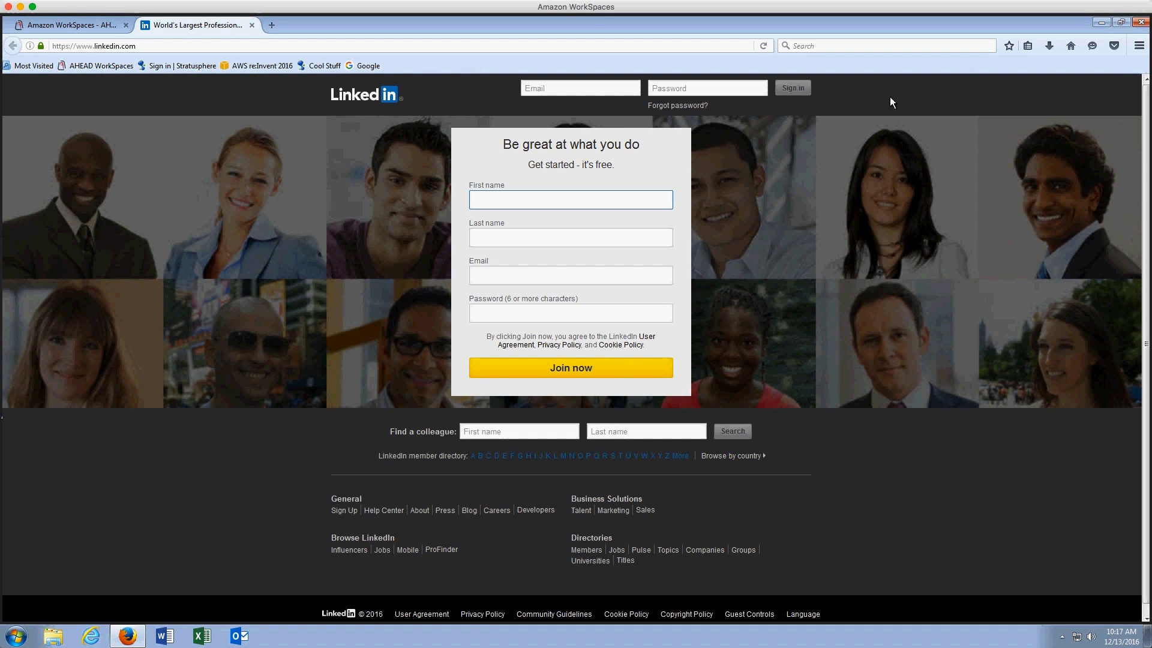
# Bookmark the LinkedIn page into the Bookmarks Toolbar folder.
pyautogui.click(1005, 47)
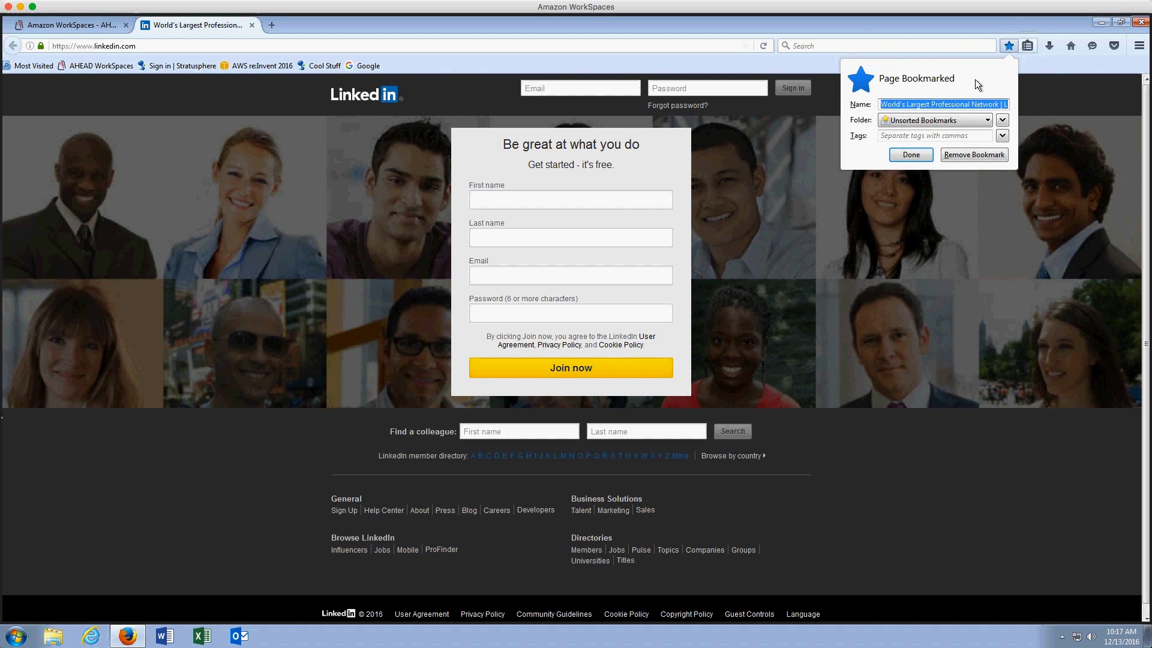
pyautogui.click(957, 120)
pyautogui.click(927, 135)
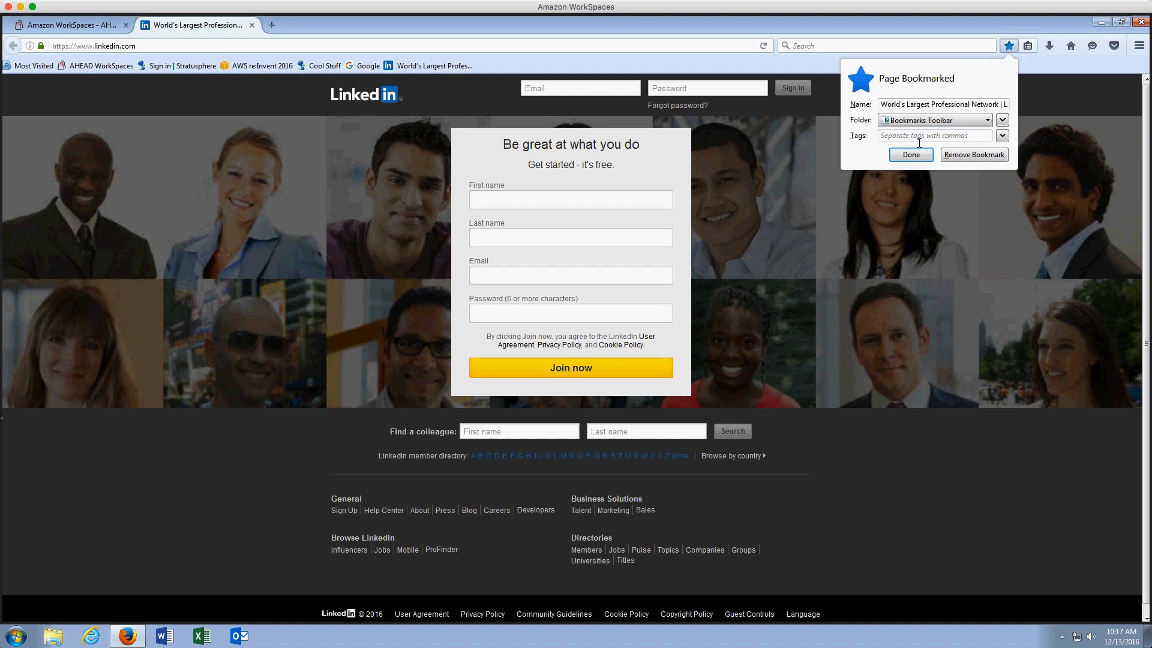
pyautogui.click(899, 158)
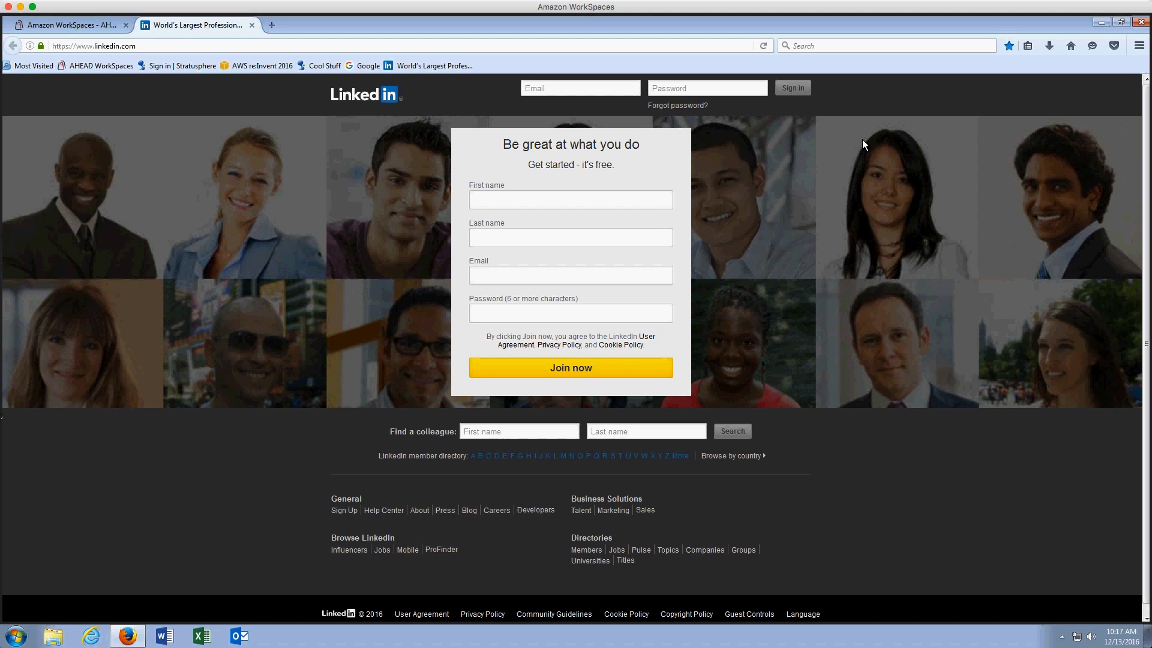
# Close Firefox and both its tabs, then log off the WorkSpace from the Start menu.
pyautogui.click(1140, 25)
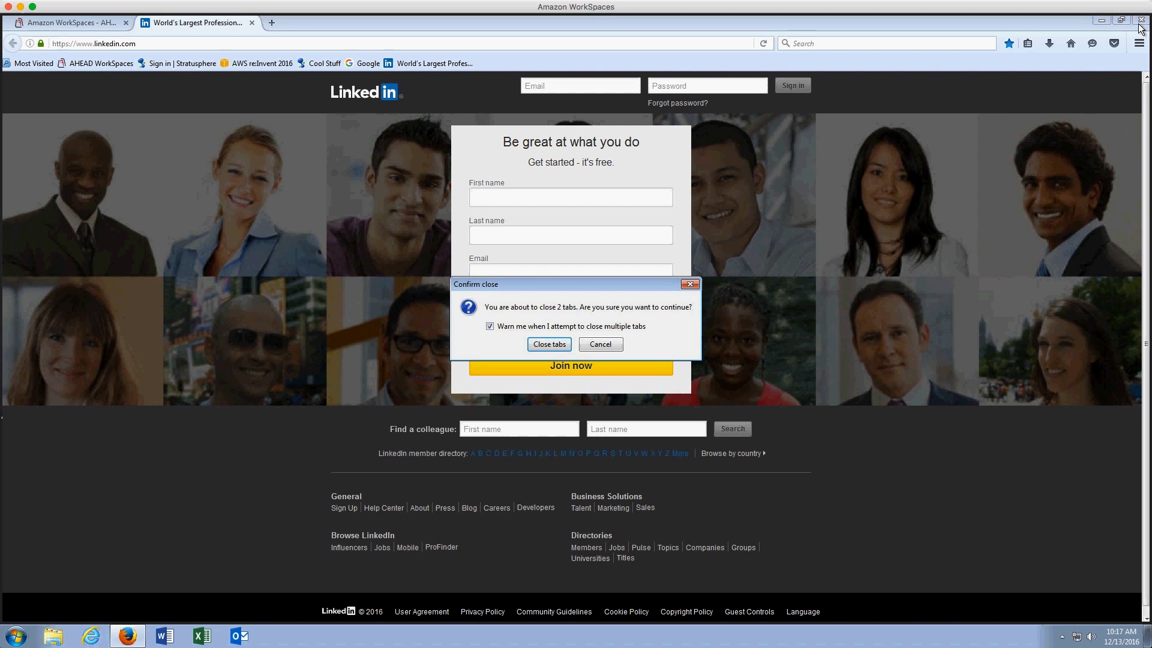
pyautogui.click(543, 343)
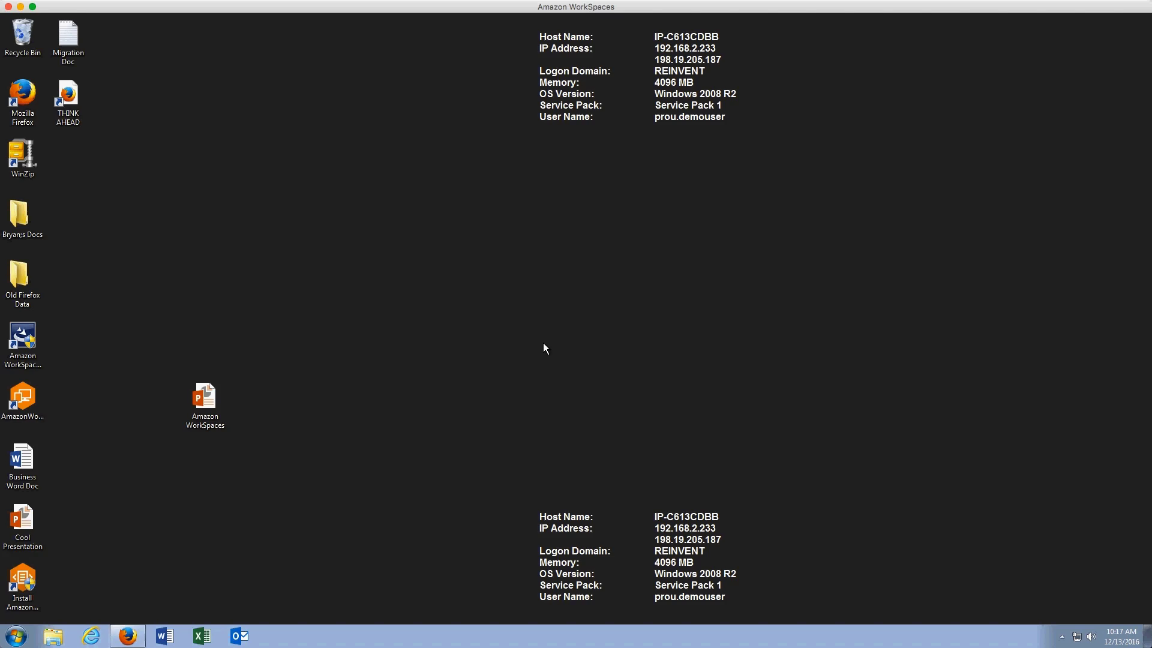
pyautogui.click(16, 636)
pyautogui.click(177, 606)
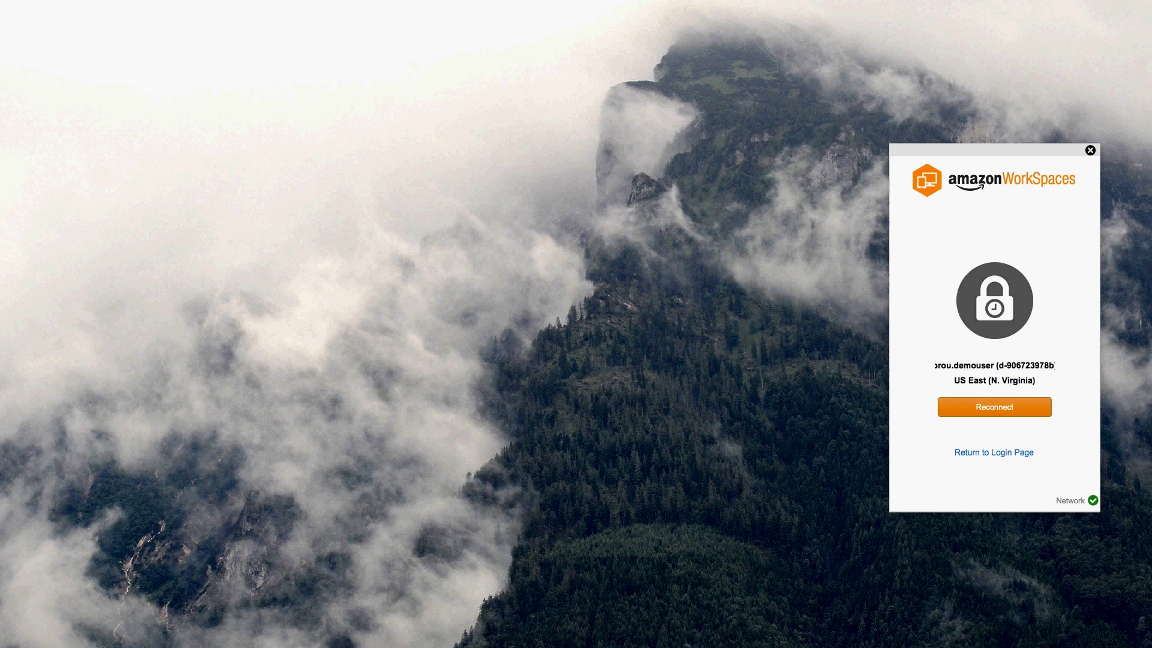
# Return to the login page and select the second saved registration under Manage Registrations.
pyautogui.click(955, 455)
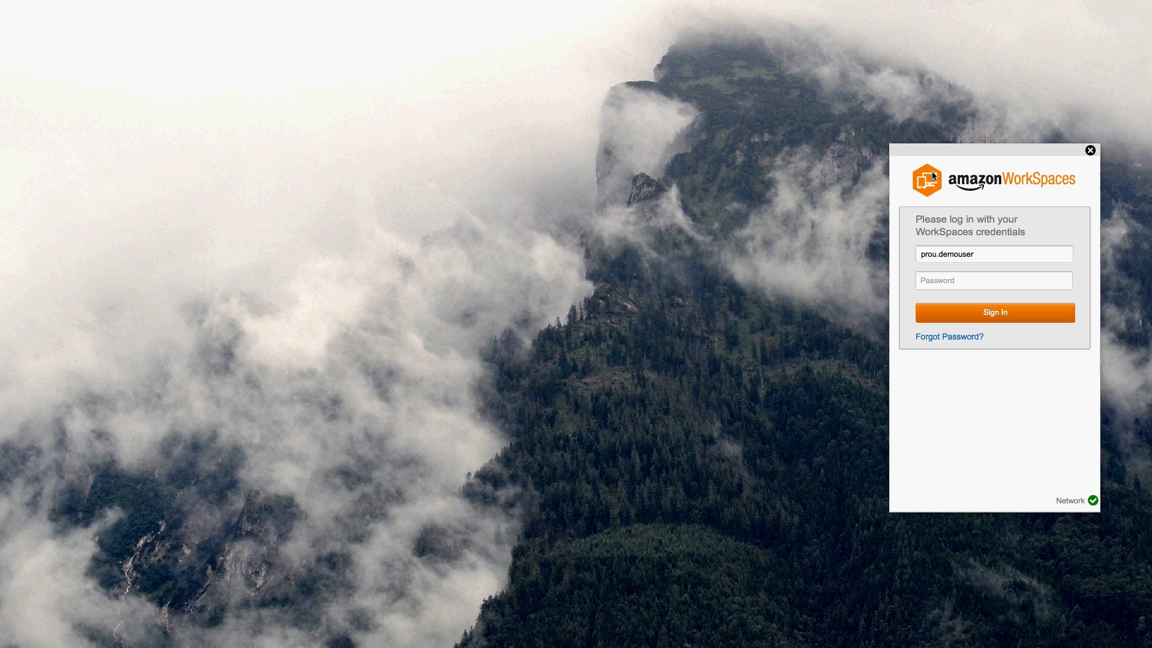
pyautogui.click(111, 6)
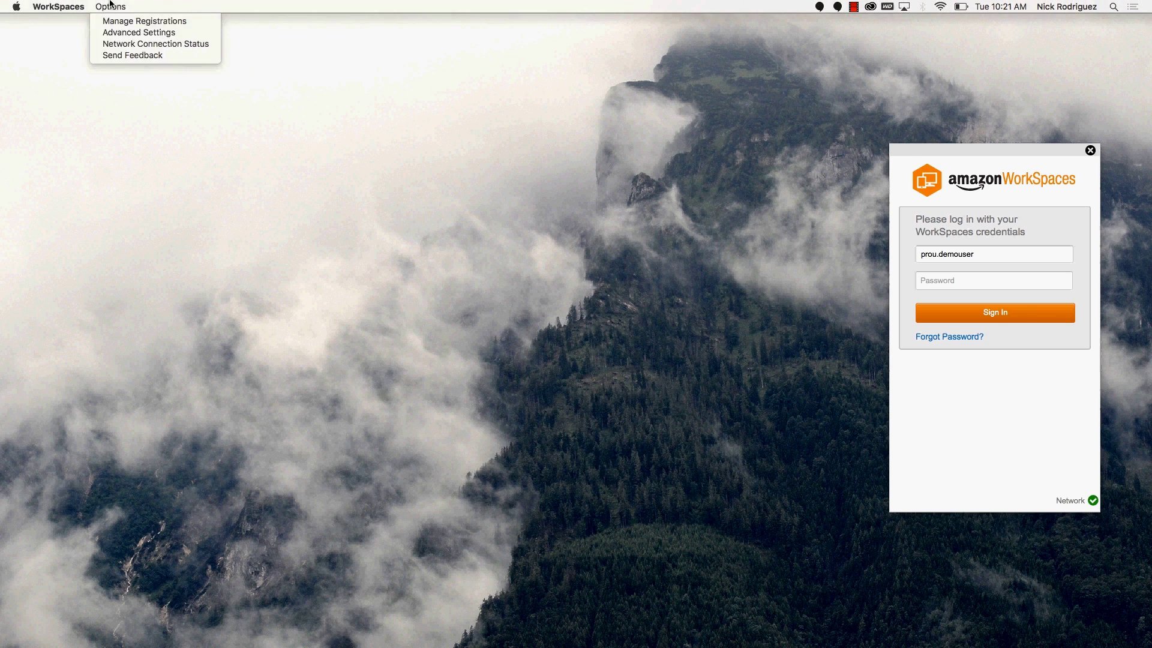
pyautogui.click(116, 21)
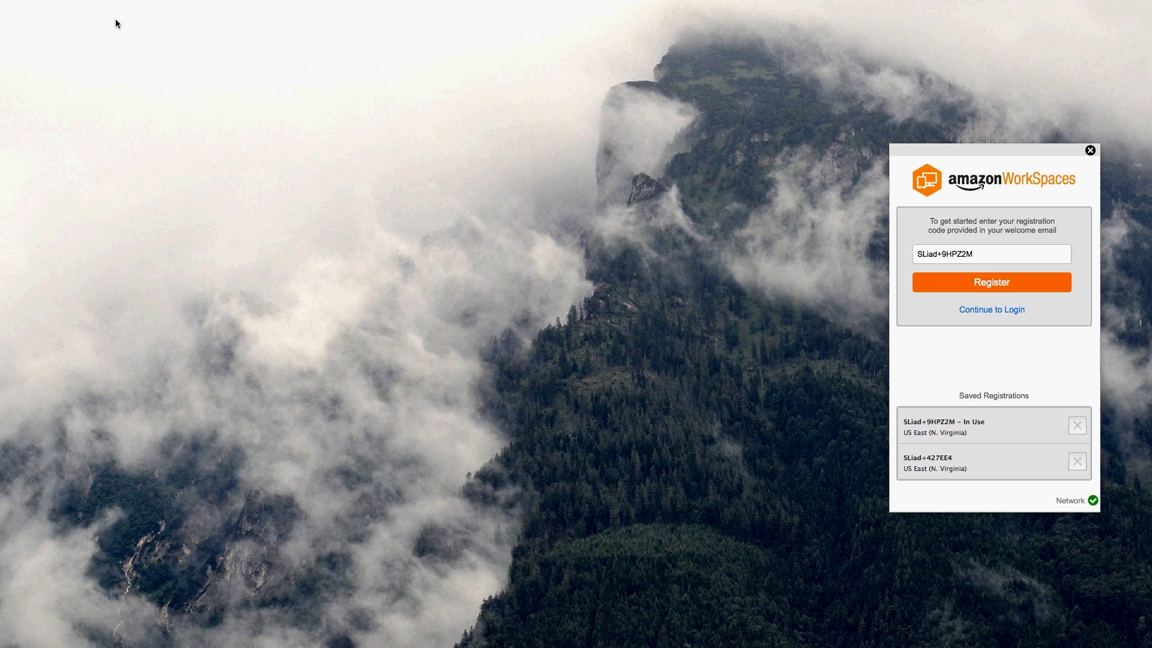
pyautogui.click(954, 471)
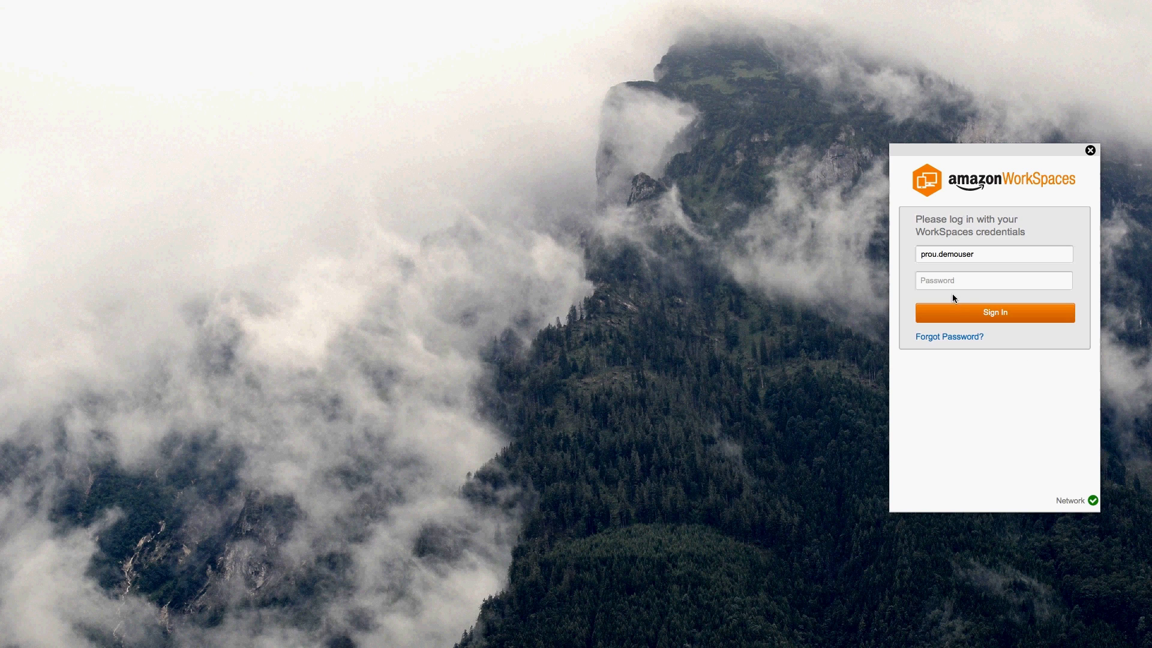
# Enter the account password to sign in, then maximize the WorkSpace window to full screen.
pyautogui.click(950, 284)
pyautogui.write('•••••••••••••')
pyautogui.press('Return')
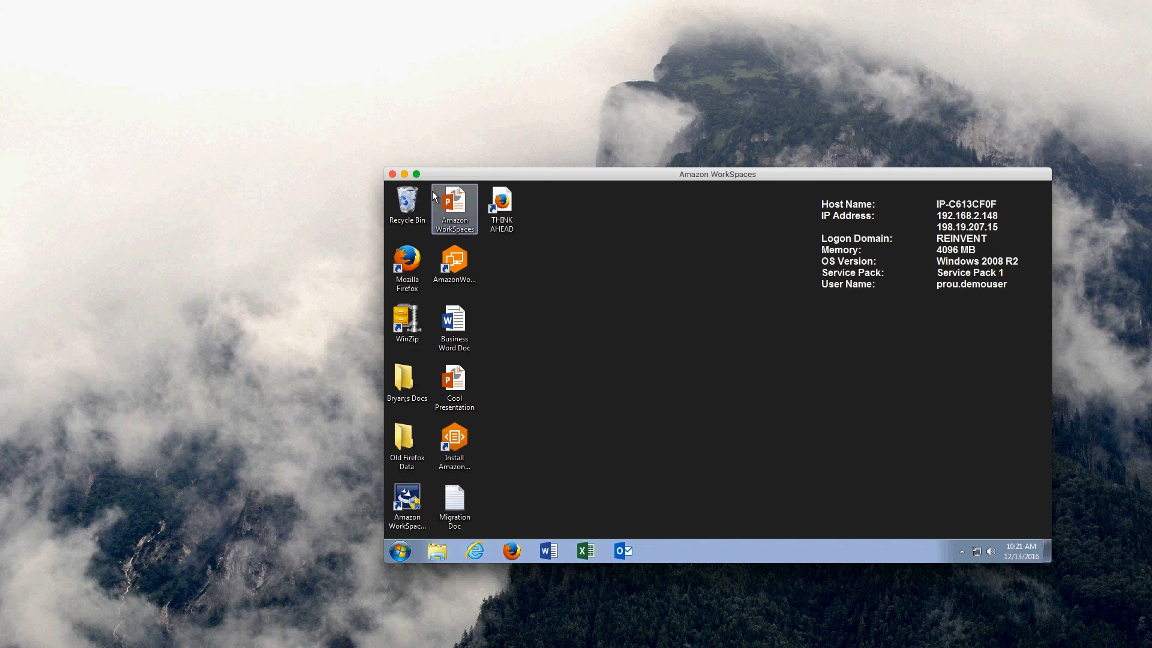
pyautogui.click(417, 174)
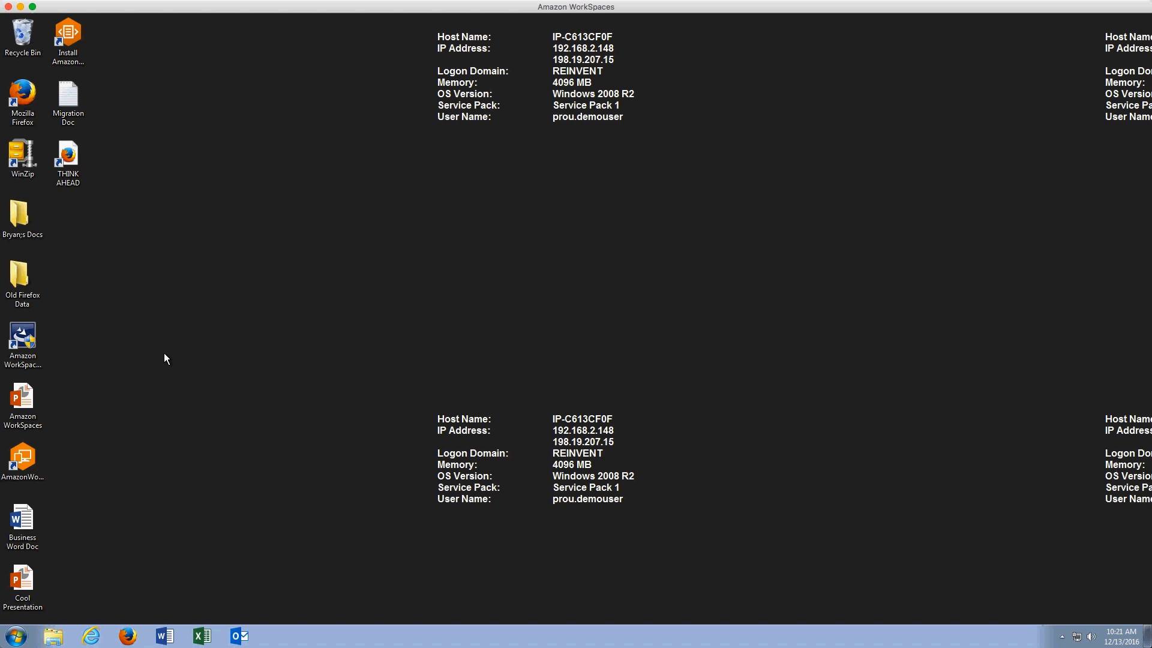
# Launch Firefox and open LinkedIn from the carried-over Bookmarks Toolbar bookmark.
pyautogui.click(127, 636)
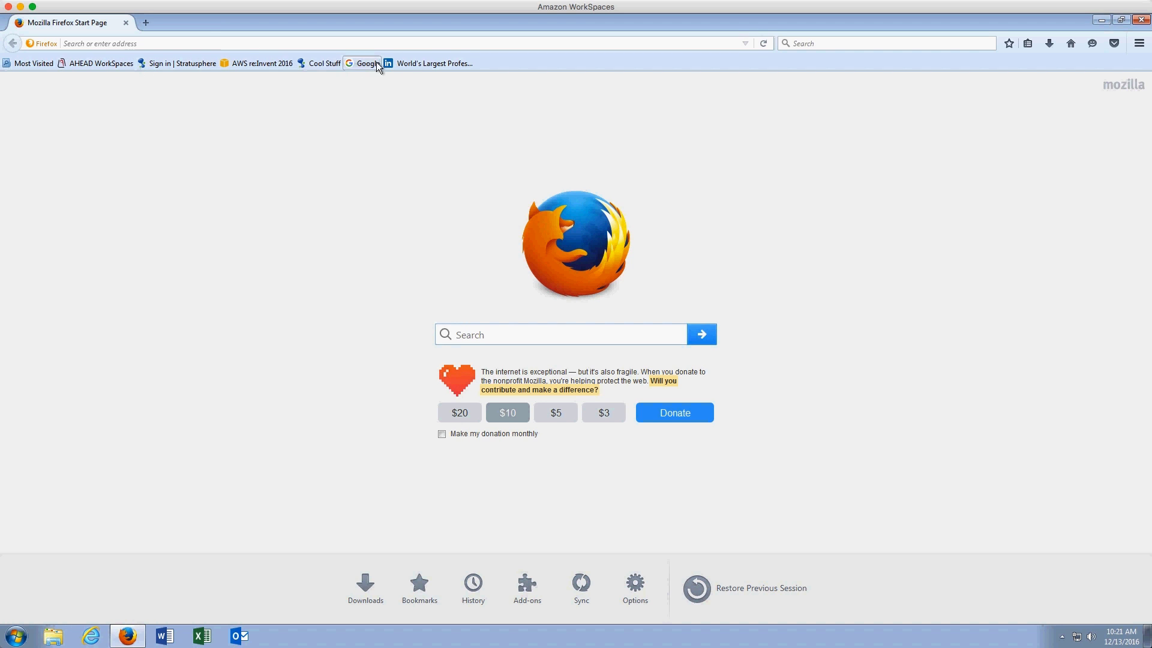
pyautogui.click(396, 64)
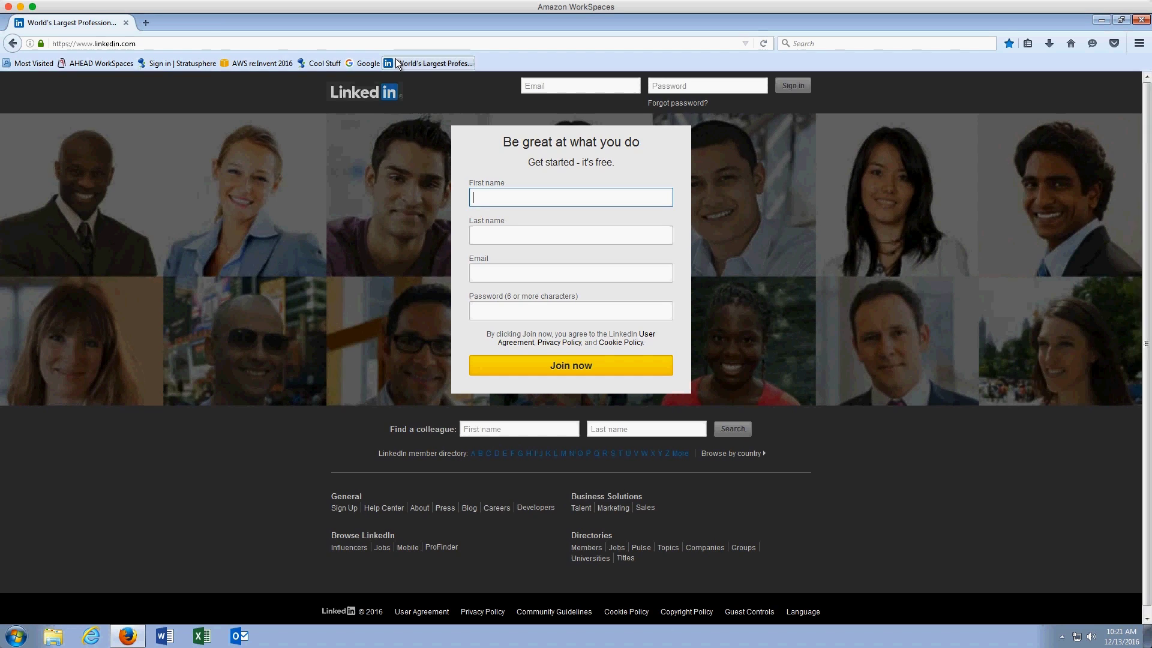